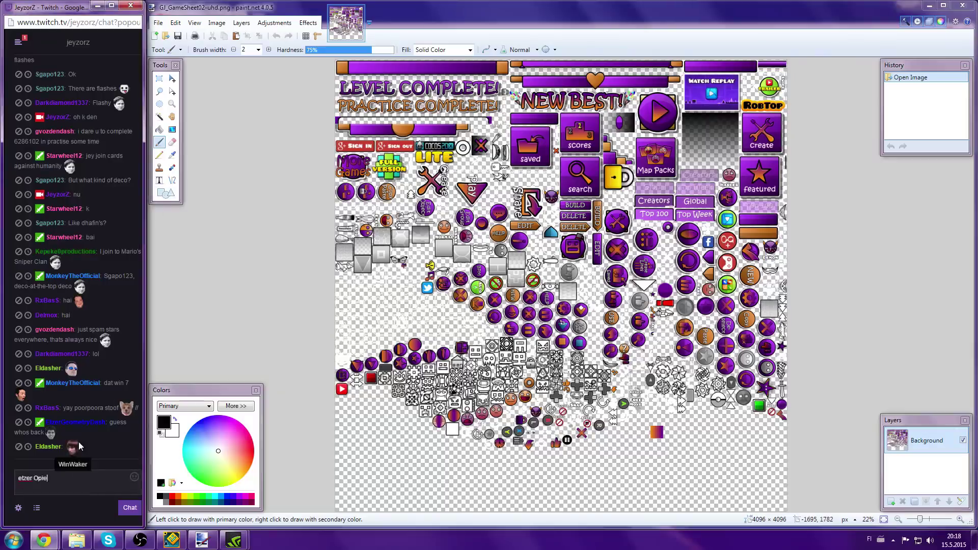
# Copy the face from the sprite sheet into a new image.
pyautogui.scroll(3, 522, 319)
pyautogui.scroll(4, 523, 319)
pyautogui.scroll(3, 522, 319)
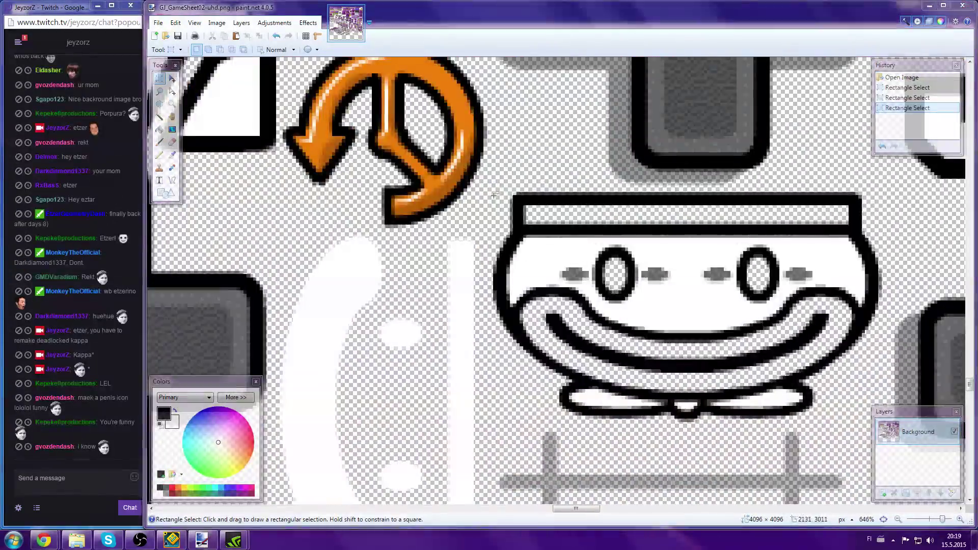
pyautogui.moveTo(383, 198); pyautogui.dragTo(693, 382)
pyautogui.hotkey('ctrl', 'c')
pyautogui.hotkey('ctrl', 'alt', 'v')
pyautogui.hotkey('ctrl', 'd')
pyautogui.hotkey('ctrl', 'b')
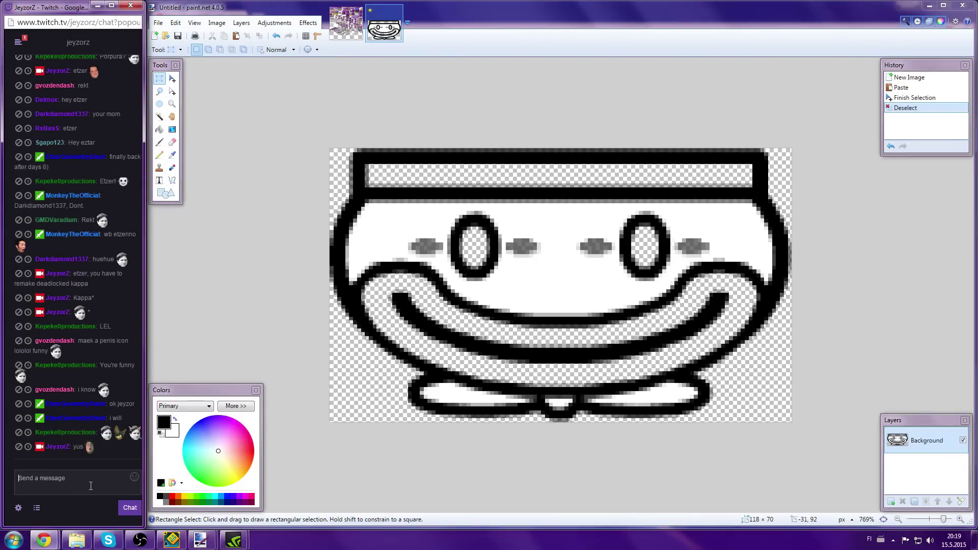
# Add a new layer and lower the face layer's opacity.
pyautogui.hotkey('ctrl', 'shift', 'n')
pyautogui.press('F4')
pyautogui.press('Return')
# Send the chat messages 'r a UFO?' and 'k space invaders'.
pyautogui.write('r a UFO?')
pyautogui.press('Return')
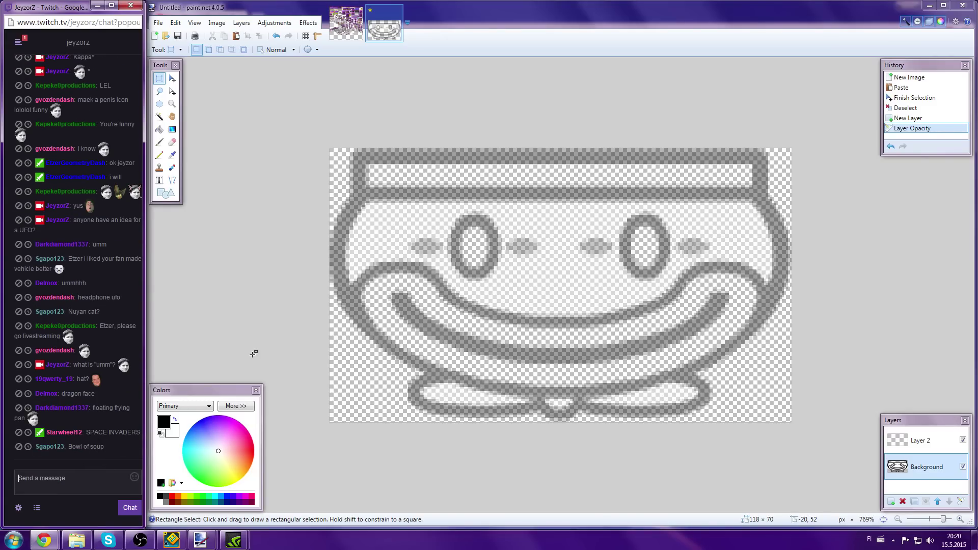
pyautogui.click(83, 479)
pyautogui.write('k space invad')
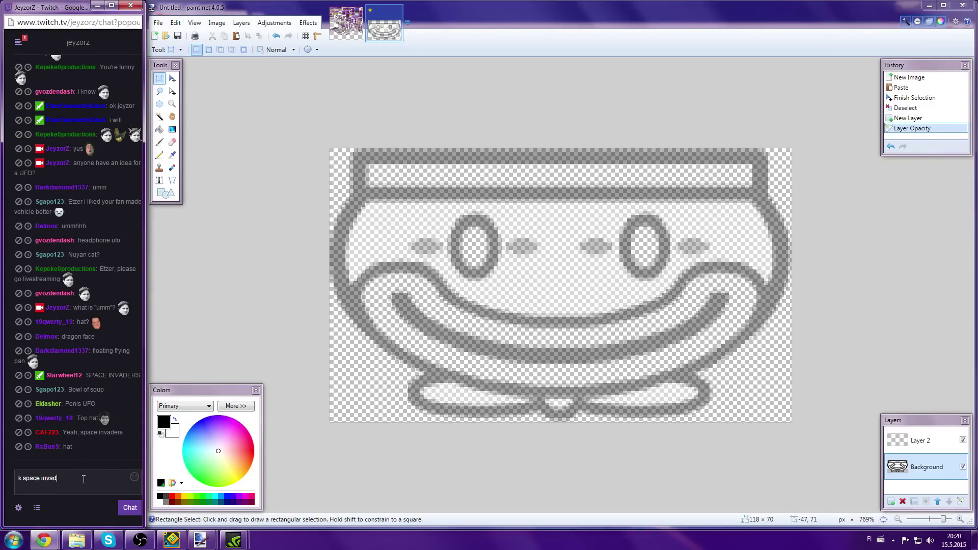
pyautogui.write('ers')
pyautogui.press('Return')
# Search Google Images for 'space invaders' and copy the white invader image.
pyautogui.click(173, 484)
pyautogui.write('space invaders')
pyautogui.press('Return')
pyautogui.click(281, 94)
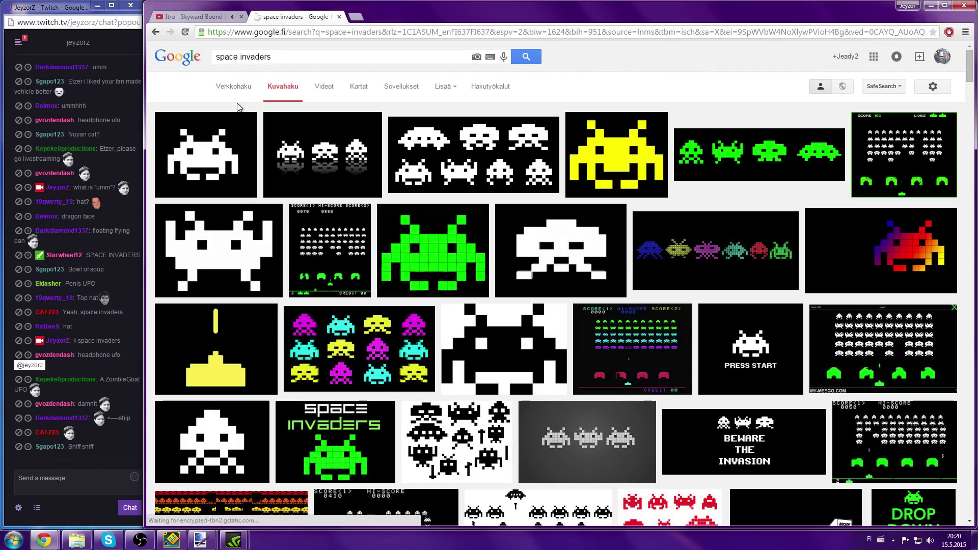
pyautogui.click(432, 250)
pyautogui.click(200, 540)
# Paste the invader keeping canvas size, resize it, and lower its layer opacity.
pyautogui.hotkey('ctrl', 'v')
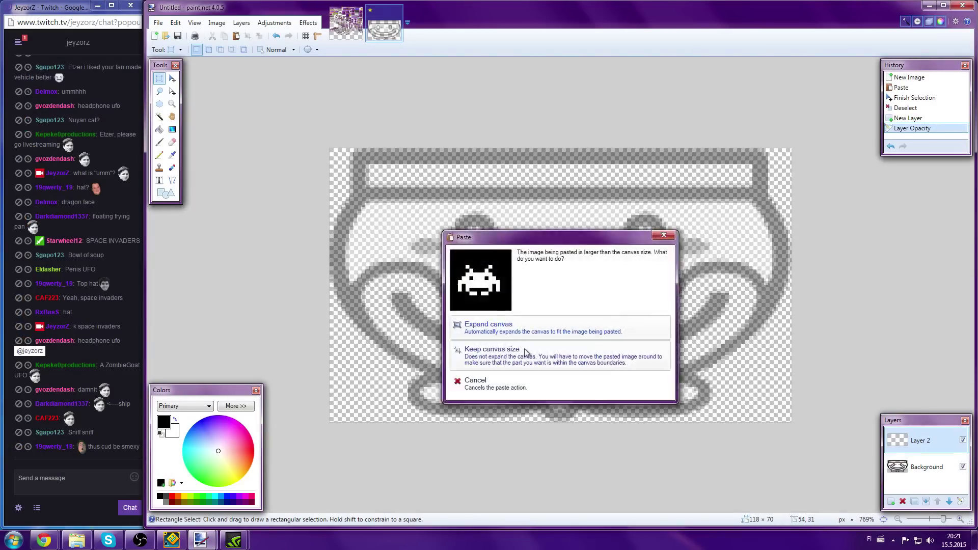
pyautogui.click(525, 351)
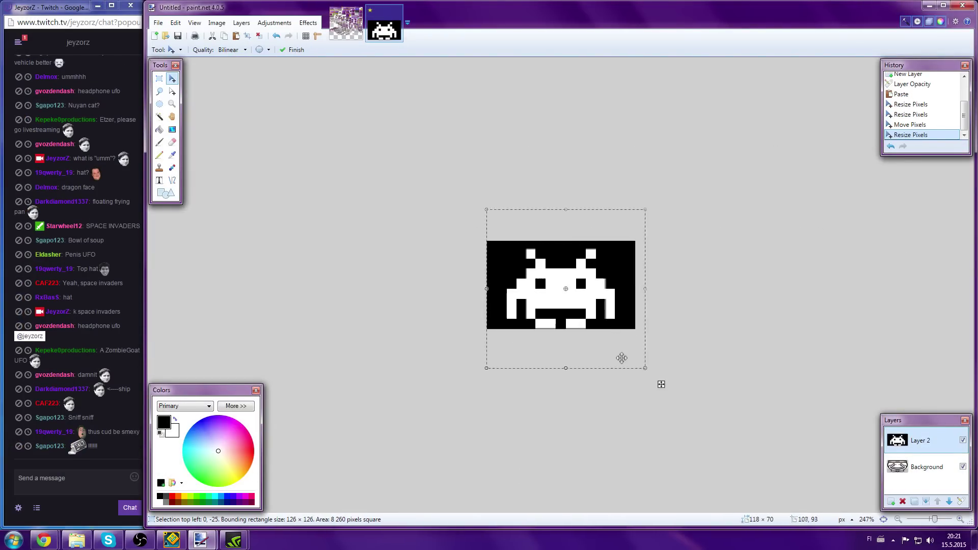
pyautogui.hotkey('ctrl', 'd')
pyautogui.press('F4')
pyautogui.click(565, 308)
pyautogui.hotkey('ctrl', 'shift', 'n')
# Trace the first width-4 black Line/Curve strokes along the invader's body and antenna.
pyautogui.press('o')
pyautogui.scroll(3, 416, 216)
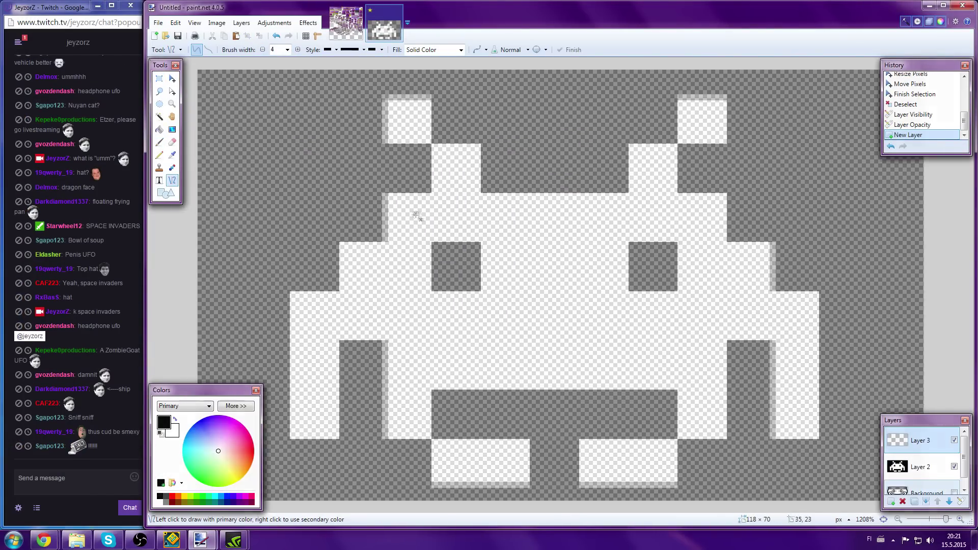
pyautogui.scroll(2, 416, 216)
pyautogui.moveTo(523, 250); pyautogui.dragTo(417, 145)
pyautogui.moveTo(603, 247); pyautogui.dragTo(285, 403)
pyautogui.scroll(-5, 408, 254)
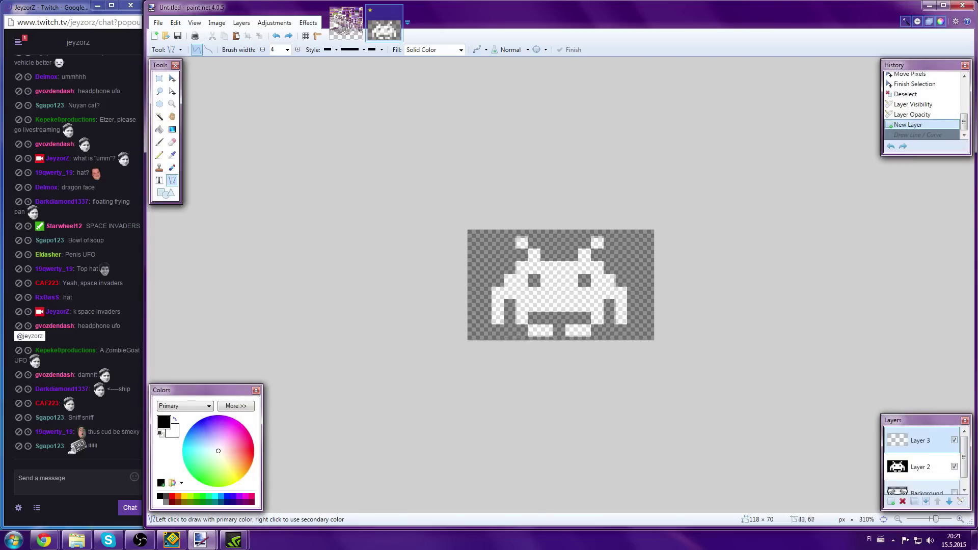
pyautogui.scroll(6, 636, 357)
pyautogui.moveTo(724, 174); pyautogui.dragTo(499, 393)
pyautogui.scroll(-3, 499, 394)
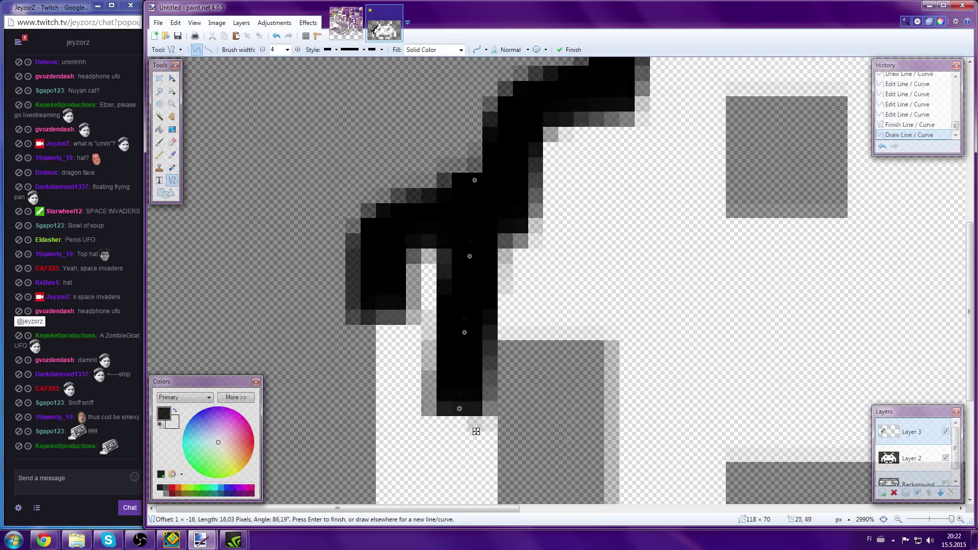
pyautogui.scroll(3, 459, 306)
pyautogui.moveTo(383, 309); pyautogui.dragTo(432, 380)
pyautogui.write("lda some questions or she'll be bored")
pyautogui.press('Return')
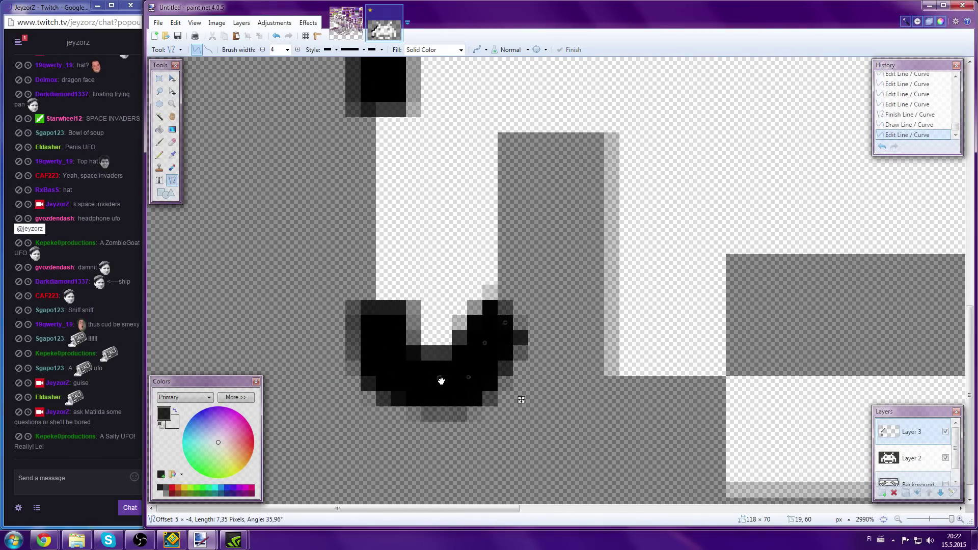
pyautogui.scroll(3, 489, 337)
pyautogui.scroll(-3, 519, 330)
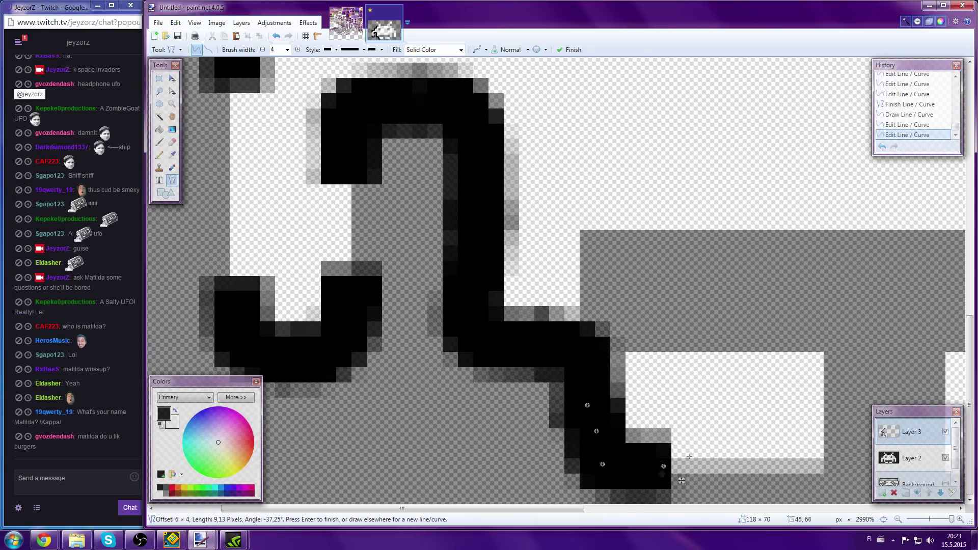
pyautogui.moveTo(599, 440); pyautogui.dragTo(810, 413)
pyautogui.press('Return')
pyautogui.scroll(-2, 709, 354)
pyautogui.moveTo(747, 367); pyautogui.dragTo(650, 278)
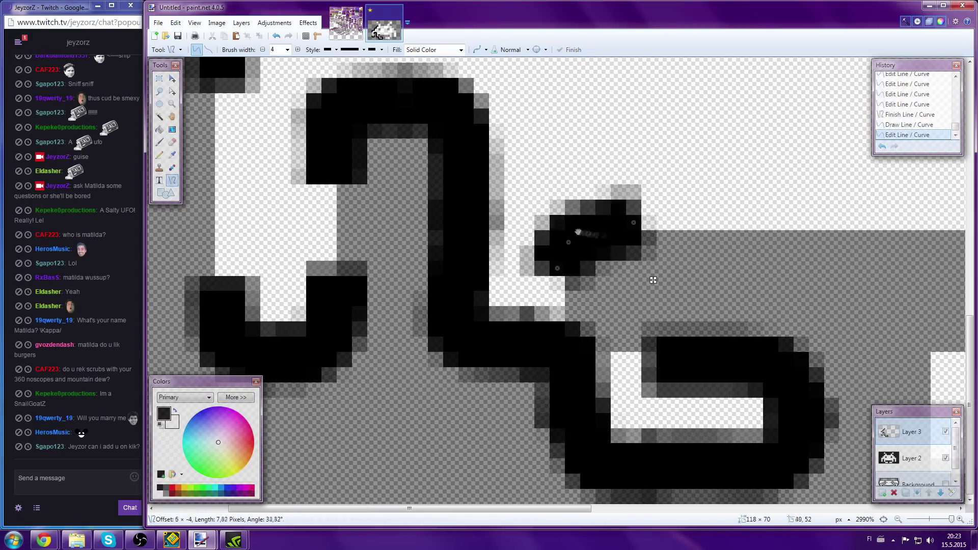
pyautogui.press('Return')
# Trace further outline segments along the invader's edges and the antenna diagonal.
pyautogui.scroll(2, 366, 289)
pyautogui.moveTo(366, 290); pyautogui.dragTo(368, 377)
pyautogui.scroll(2, 366, 290)
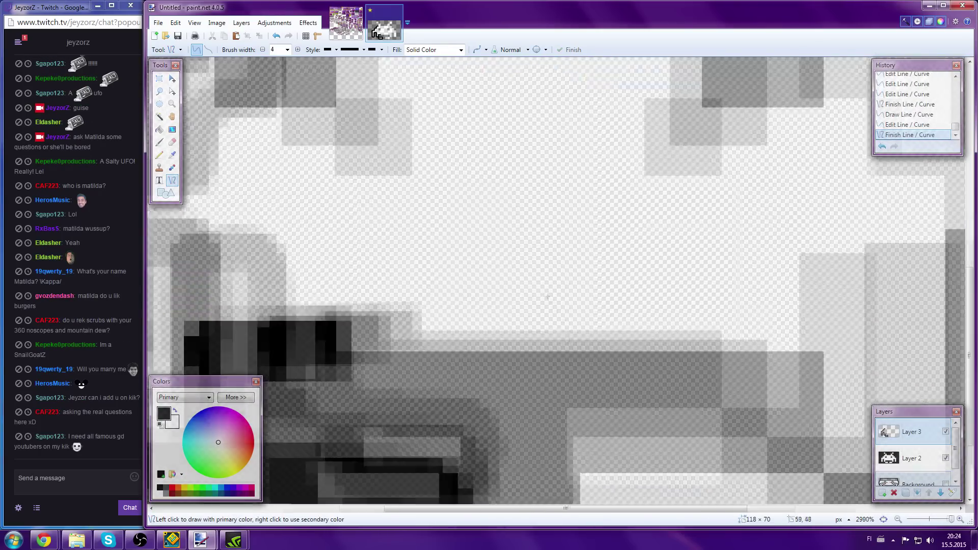
pyautogui.moveTo(563, 269); pyautogui.dragTo(592, 346)
pyautogui.moveTo(588, 291); pyautogui.dragTo(509, 352)
pyautogui.scroll(-1, 509, 351)
pyautogui.hscroll(-2, 510, 351)
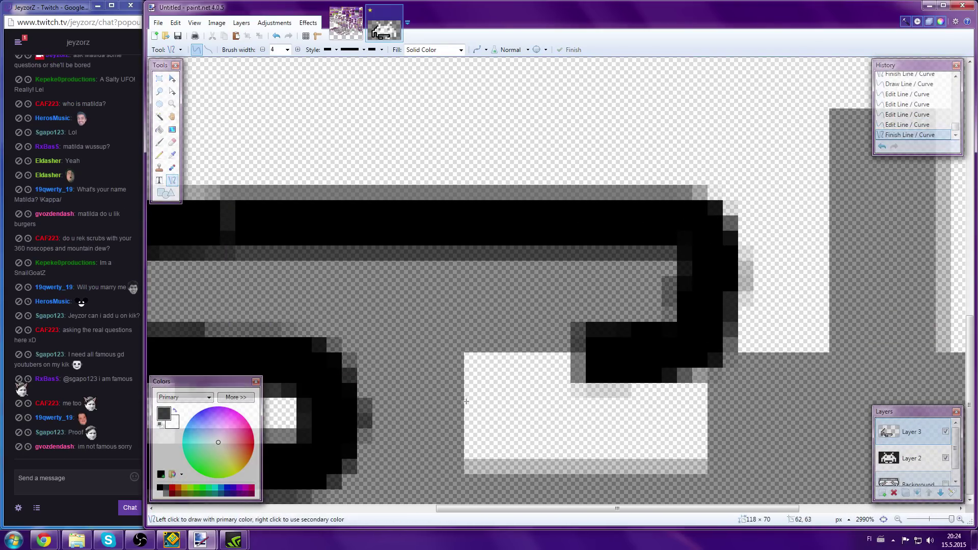
pyautogui.moveTo(561, 382)
pyautogui.mouseDown()
pyautogui.moveTo(613, 428)
pyautogui.moveTo(590, 465)
pyautogui.mouseUp()
pyautogui.press('Return')
pyautogui.scroll(2, 590, 466)
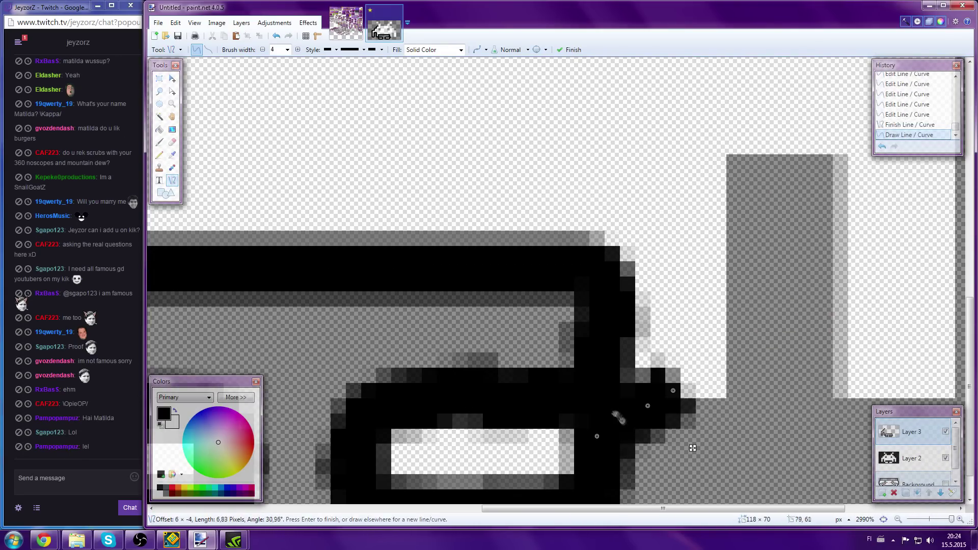
pyautogui.moveTo(622, 415); pyautogui.dragTo(720, 273)
pyautogui.scroll(2, 720, 273)
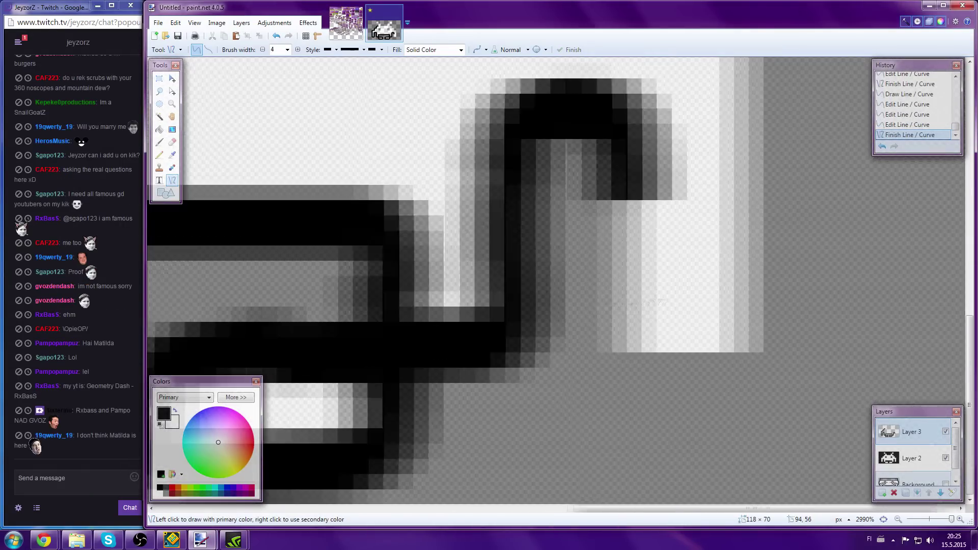
pyautogui.scroll(-3, 738, 330)
pyautogui.moveTo(607, 301)
pyautogui.mouseDown()
pyautogui.moveTo(608, 332)
pyautogui.moveTo(703, 375)
pyautogui.mouseUp()
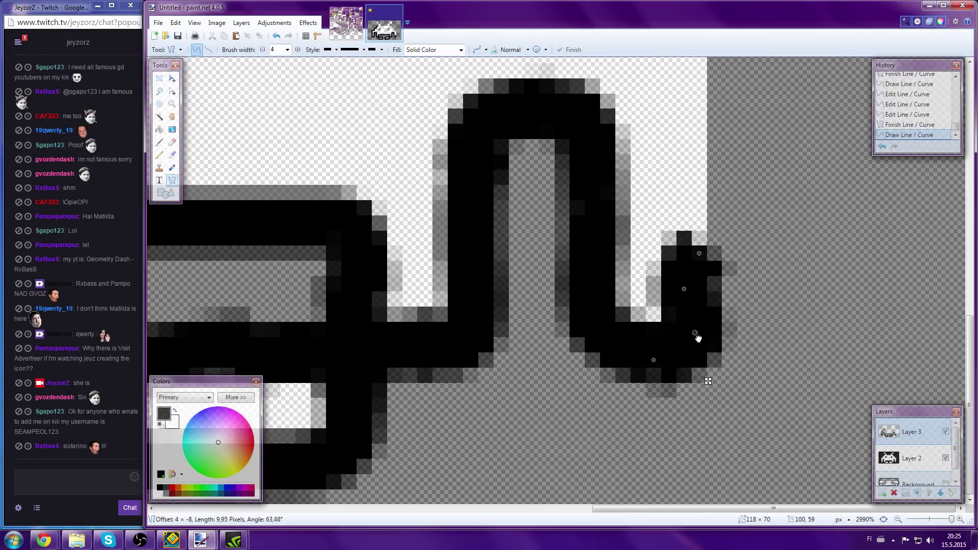
pyautogui.scroll(3, 727, 409)
pyautogui.scroll(-2, 740, 233)
pyautogui.moveTo(727, 408)
pyautogui.mouseDown()
pyautogui.moveTo(740, 233)
pyautogui.moveTo(716, 354)
pyautogui.mouseUp()
pyautogui.scroll(3, 716, 353)
pyautogui.moveTo(657, 194); pyautogui.dragTo(724, 306)
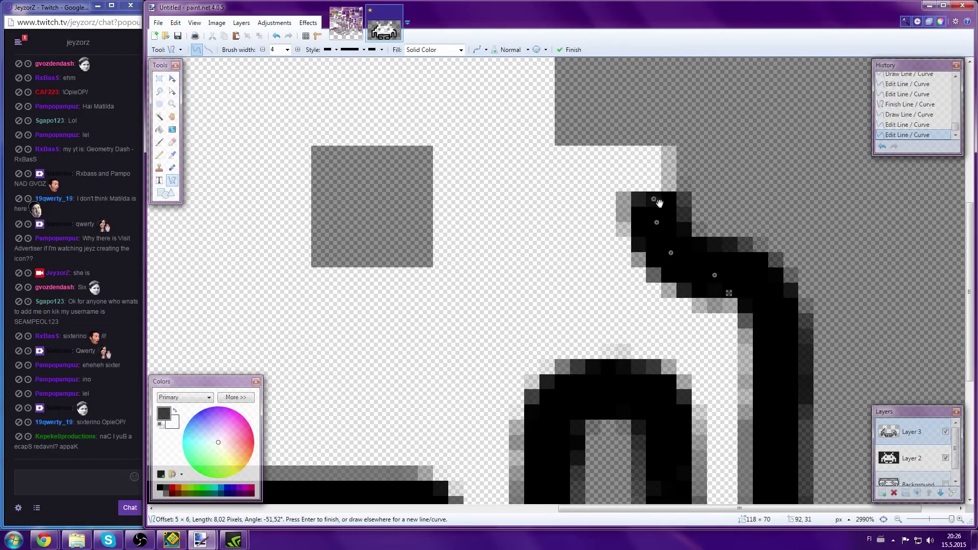
# Draw and reshape the outline curves around the antenna tip.
pyautogui.scroll(2, 590, 207)
pyautogui.scroll(2, 589, 208)
pyautogui.moveTo(604, 234); pyautogui.dragTo(604, 294)
pyautogui.scroll(3, 605, 295)
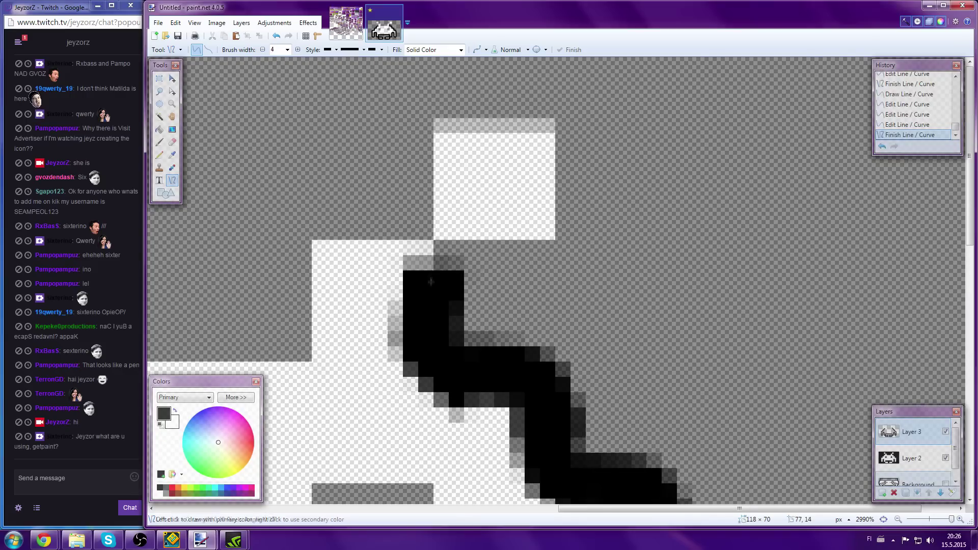
pyautogui.moveTo(487, 125); pyautogui.dragTo(547, 171)
pyautogui.moveTo(506, 141)
pyautogui.mouseDown()
pyautogui.moveTo(513, 121)
pyautogui.moveTo(514, 265)
pyautogui.mouseUp()
pyautogui.hscroll(-4, 515, 265)
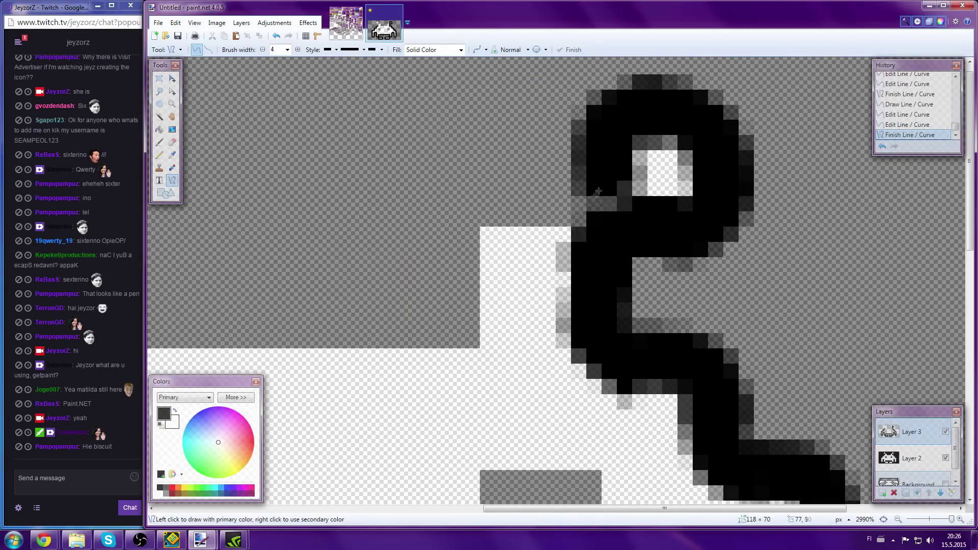
pyautogui.moveTo(586, 229); pyautogui.dragTo(524, 299)
pyautogui.scroll(-2, 524, 299)
pyautogui.scroll(2, 624, 244)
pyautogui.moveTo(712, 262); pyautogui.dragTo(542, 267)
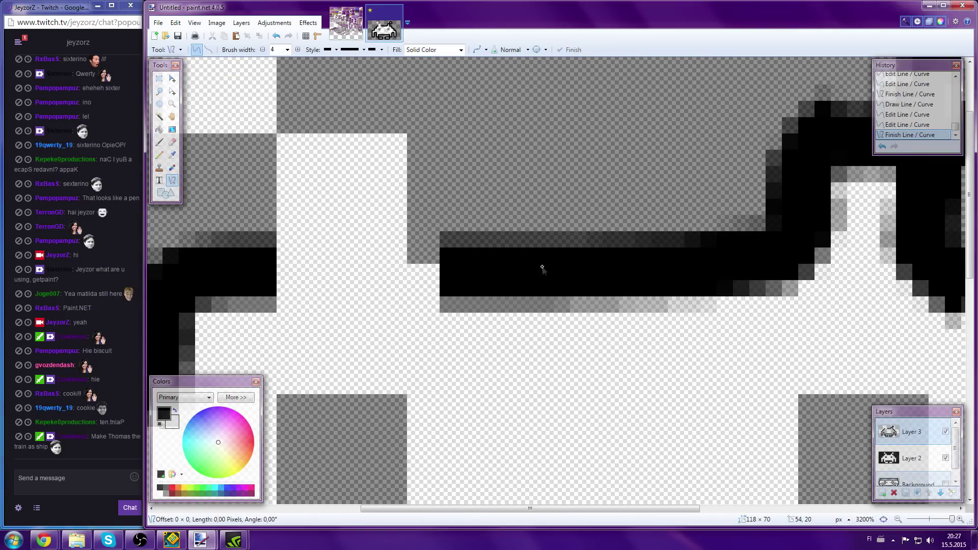
pyautogui.scroll(-2, 541, 266)
pyautogui.moveTo(565, 218)
pyautogui.mouseDown()
pyautogui.moveTo(523, 261)
pyautogui.moveTo(479, 265)
pyautogui.mouseUp()
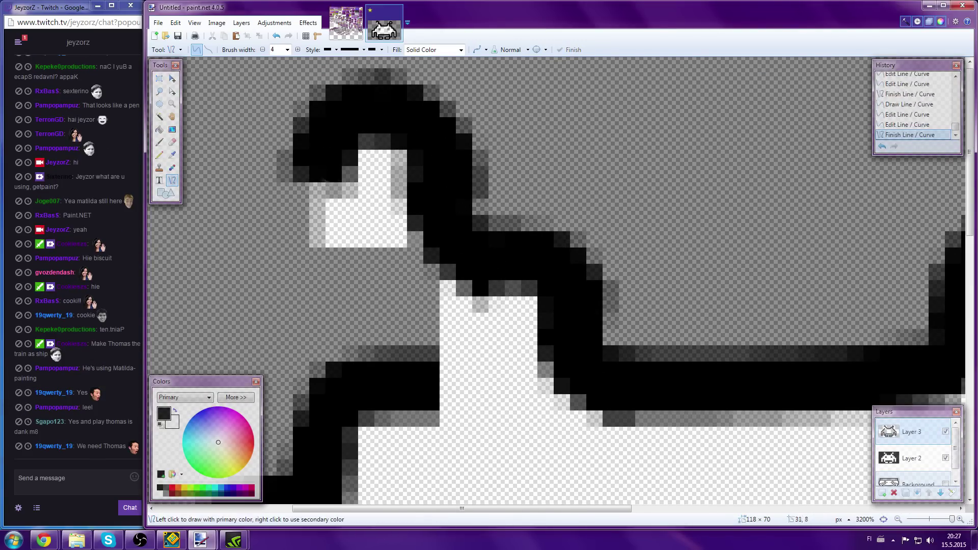
pyautogui.scroll(-2, 479, 265)
pyautogui.scroll(-5, 479, 265)
pyautogui.scroll(5, 433, 204)
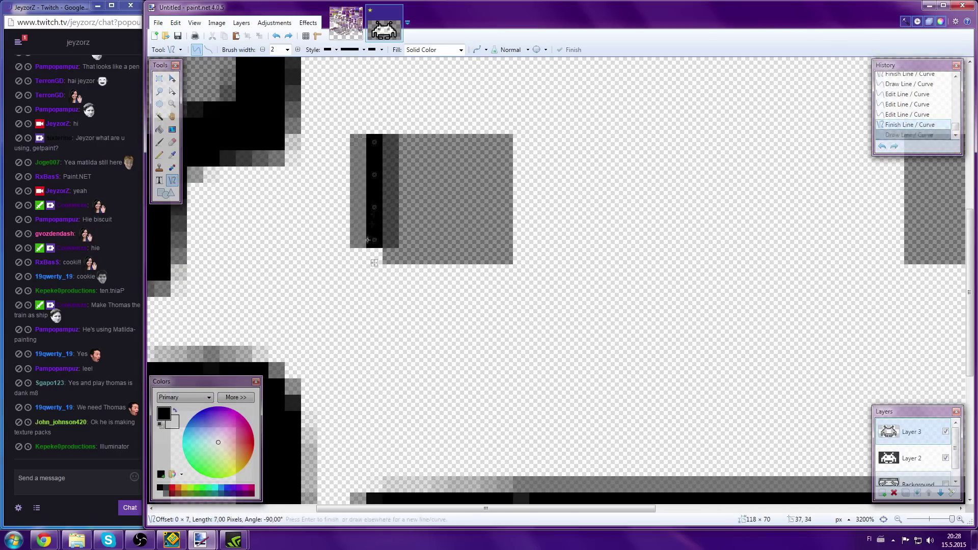
# Draw a width-2 ring-shaped eye and paste a copy onto the other eye.
pyautogui.moveTo(443, 166); pyautogui.dragTo(391, 256)
pyautogui.moveTo(486, 169); pyautogui.dragTo(510, 286)
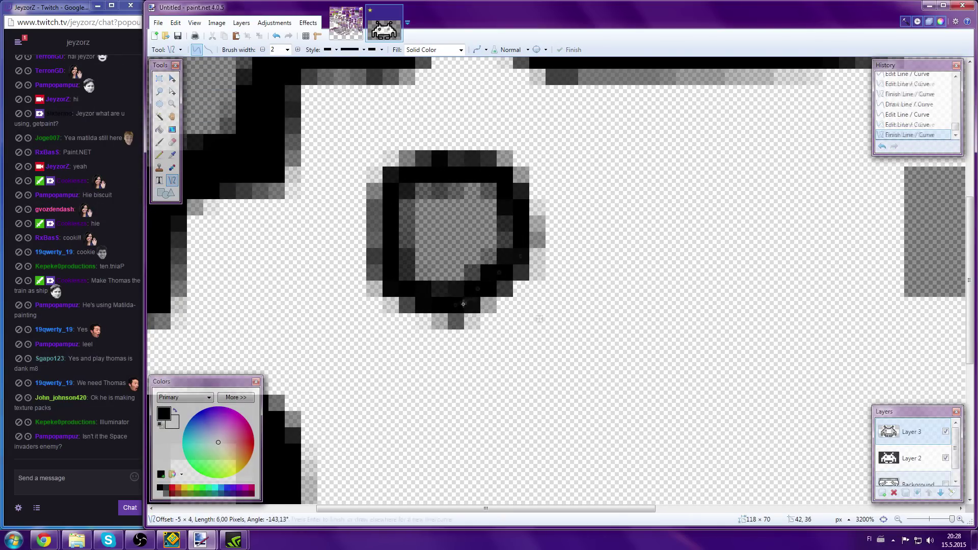
pyautogui.press('Return')
pyautogui.hotkey('ctrl', 'c')
pyautogui.hotkey('ctrl', 'v')
pyautogui.moveTo(742, 219); pyautogui.dragTo(586, 281)
pyautogui.scroll(-4, 586, 281)
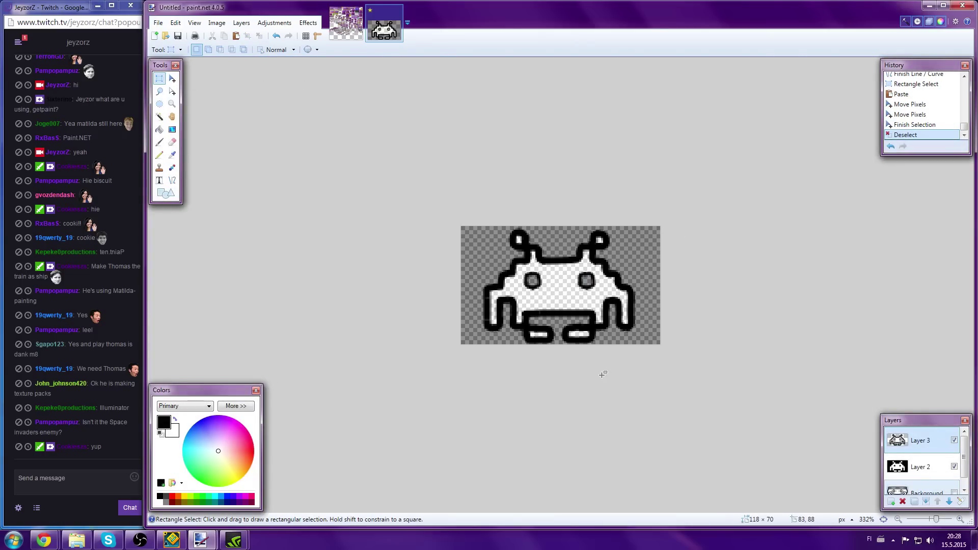
# Magic Wand-select the inside of the invader's body with raised tolerance.
pyautogui.press('s')
pyautogui.press('s')
pyautogui.press('s')
pyautogui.scroll(3, 744, 370)
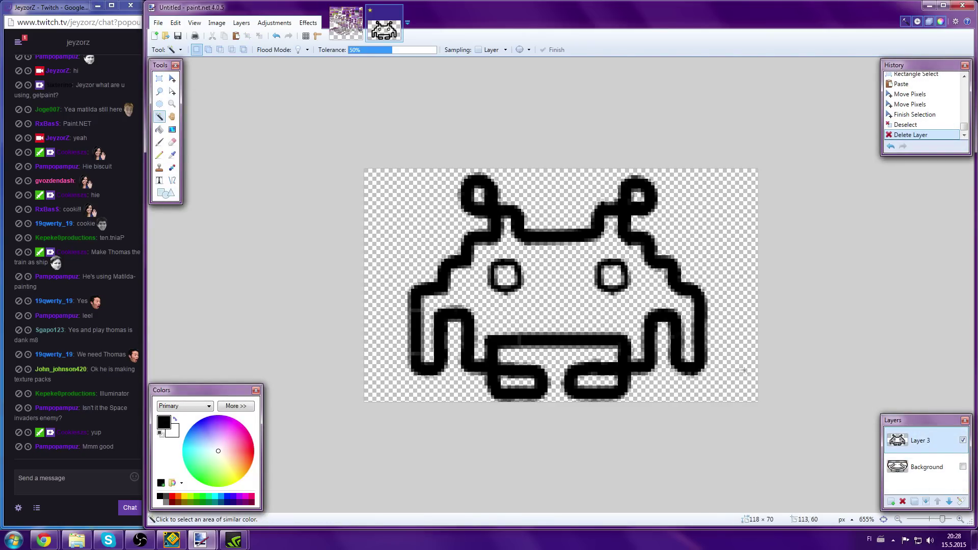
pyautogui.scroll(2, 593, 380)
pyautogui.click(579, 314)
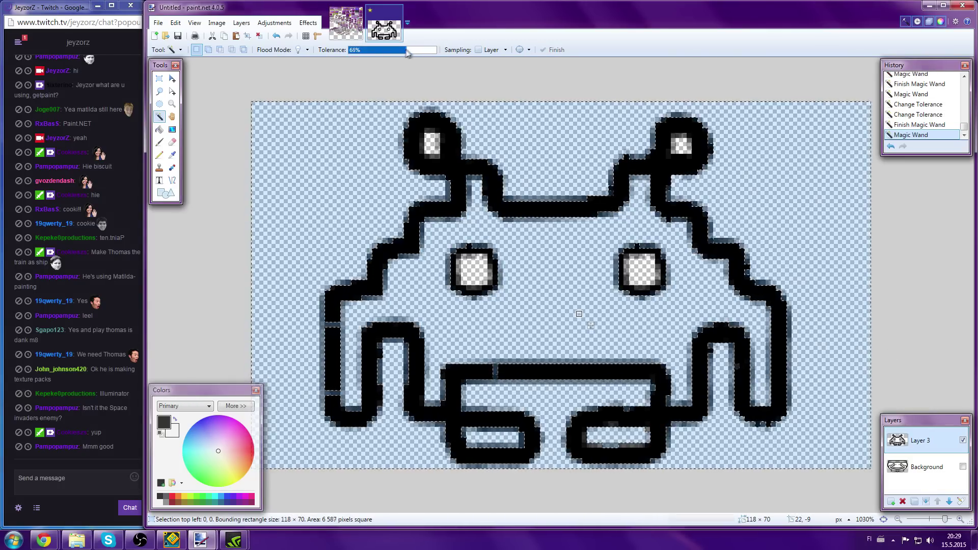
pyautogui.moveTo(407, 53); pyautogui.dragTo(406, 54)
pyautogui.click(684, 146)
# Paint grey shading along the body's edges with a smaller Paintbrush.
pyautogui.press('b')
pyautogui.scroll(-3, 502, 173)
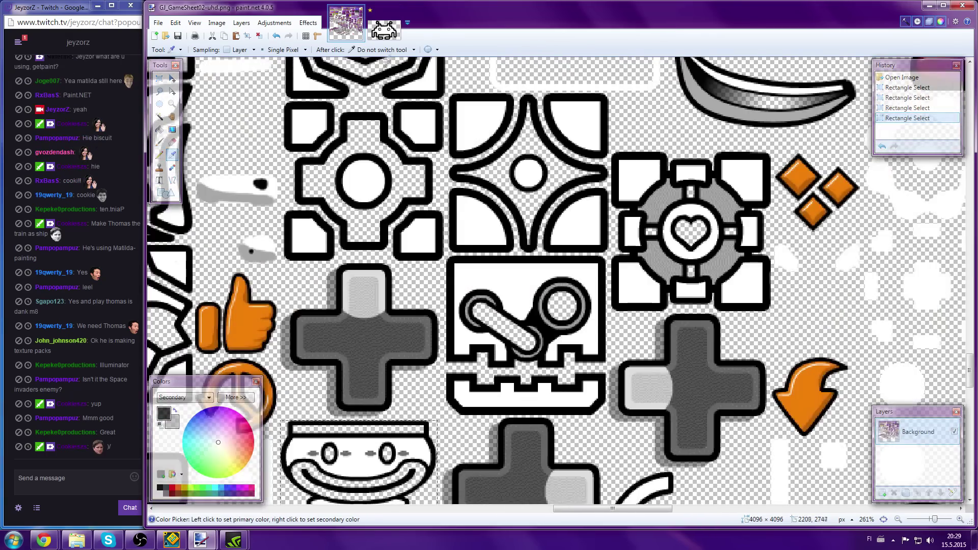
pyautogui.click(234, 50)
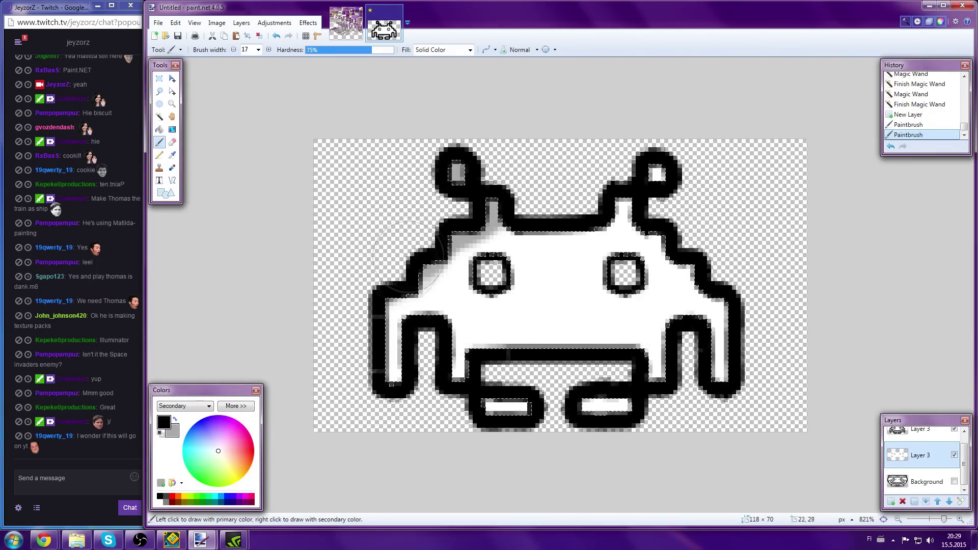
pyautogui.moveTo(526, 392); pyautogui.dragTo(629, 406)
pyautogui.moveTo(718, 372); pyautogui.dragTo(730, 303)
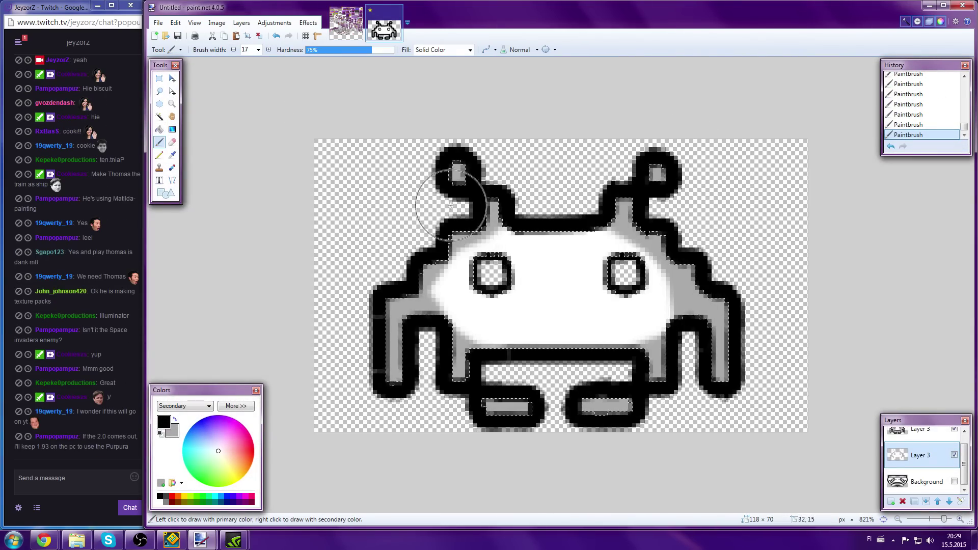
# Send two chat replies about muting the audio, then switch to GJ_GameSheet.
pyautogui.scroll(-4, 426, 327)
pyautogui.scroll(7, 426, 326)
pyautogui.click(40, 479)
pyautogui.write('you can listen to it if you want')
pyautogui.press('Return')
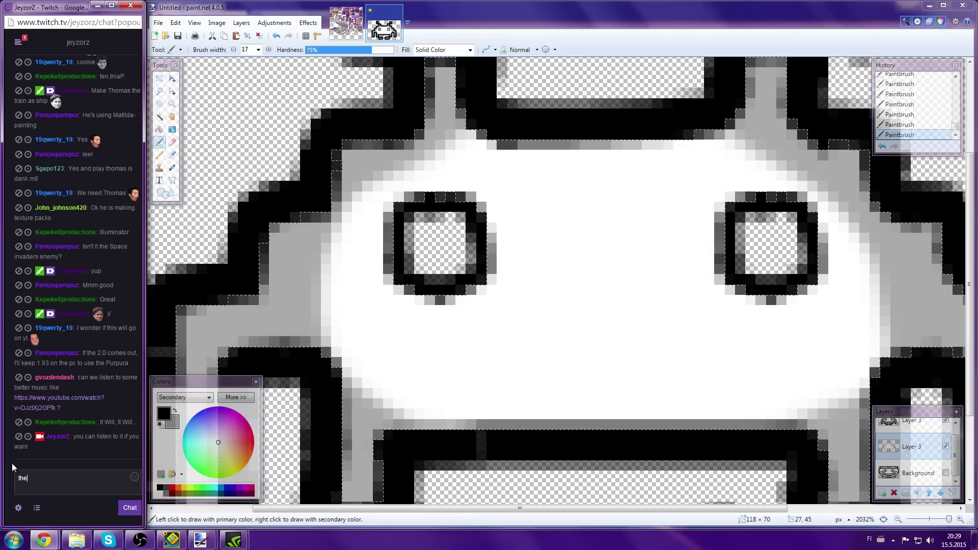
pyautogui.write('there is a mute button you know')
pyautogui.press('Return')
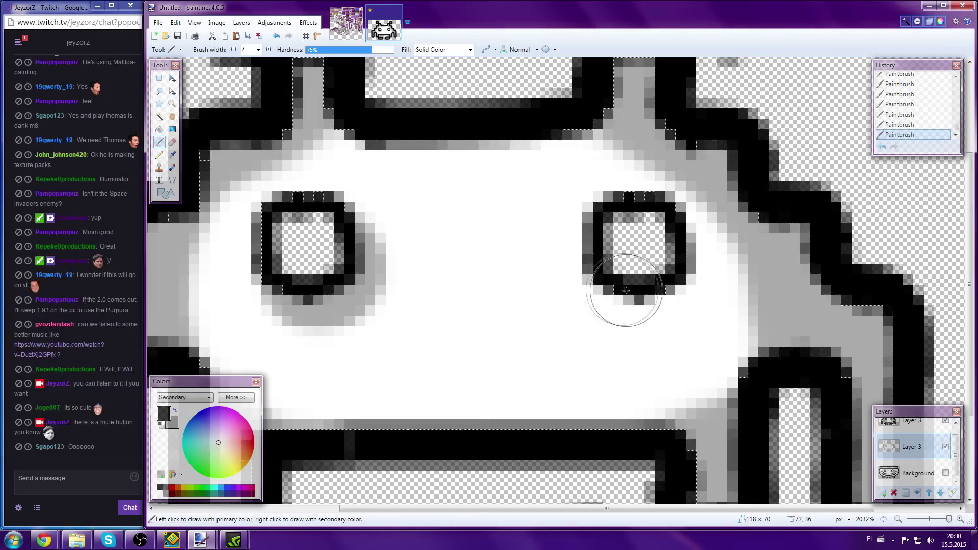
pyautogui.scroll(-10, 471, 275)
pyautogui.click(346, 23)
# Add a new layer to GJ_GameSheet and paste the shaded invader onto it.
pyautogui.hotkey('ctrl', 'shift', 'n')
pyautogui.hotkey('ctrl', 'v')
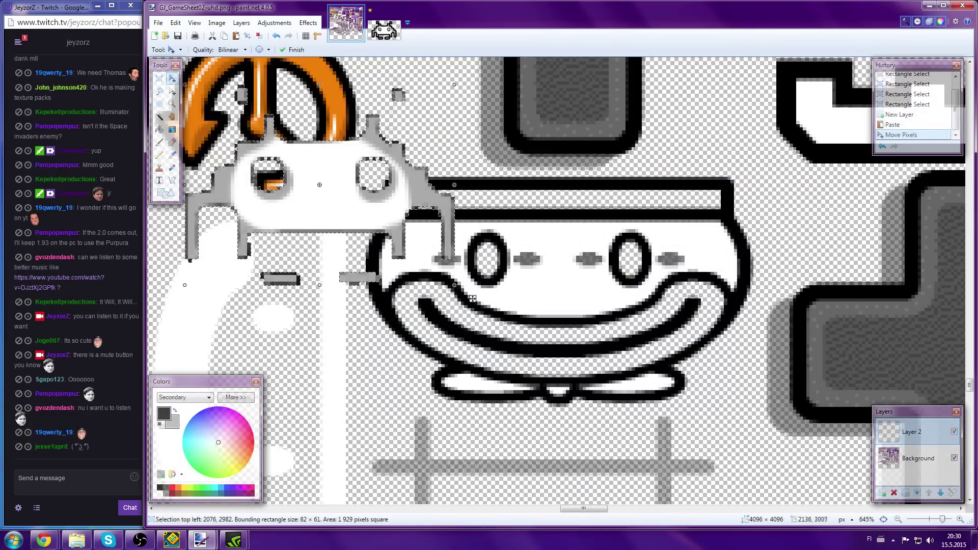
pyautogui.scroll(3, 503, 348)
pyautogui.scroll(-4, 503, 348)
pyautogui.scroll(-4, 497, 337)
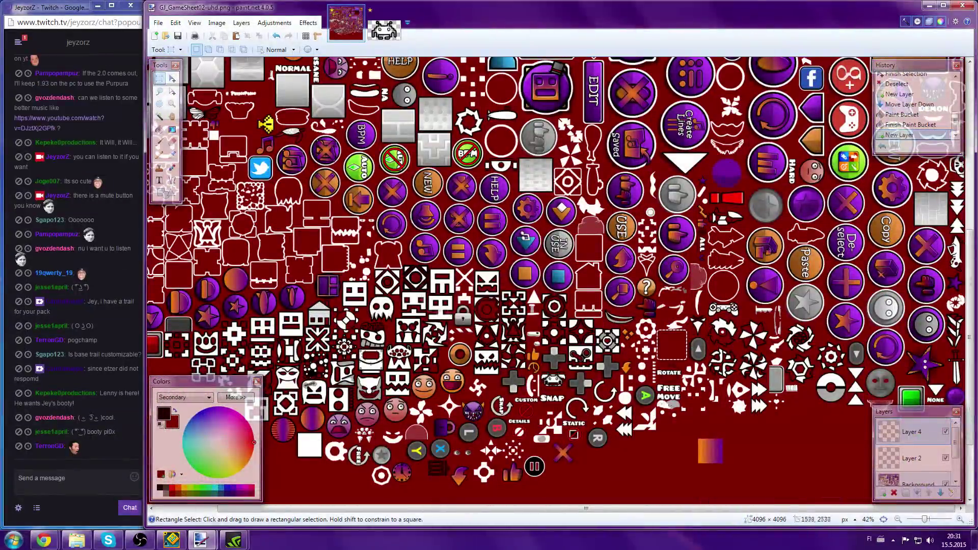
# Paste the invader into the sprite sheet, drag it into position, and deselect.
pyautogui.hotkey('ctrl', 'v')
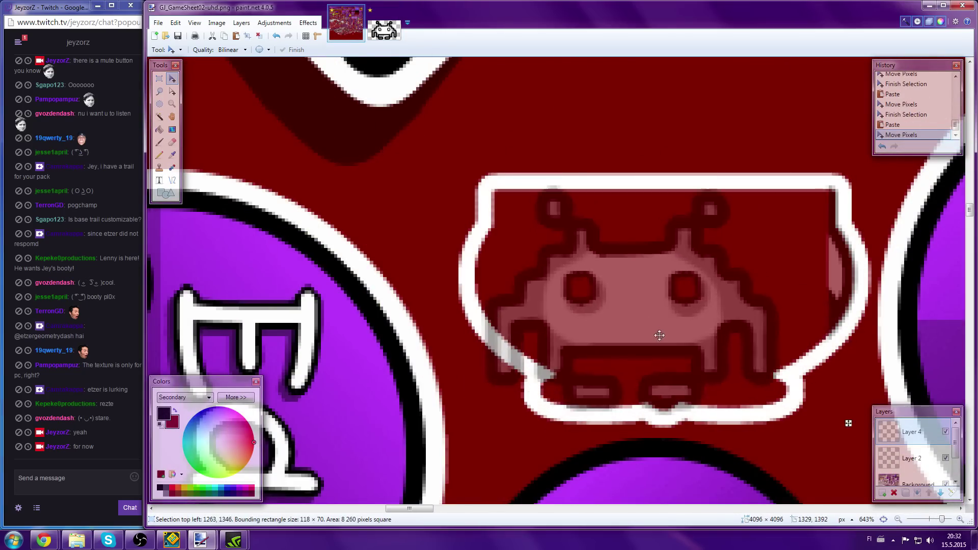
pyautogui.moveTo(659, 336); pyautogui.dragTo(693, 338)
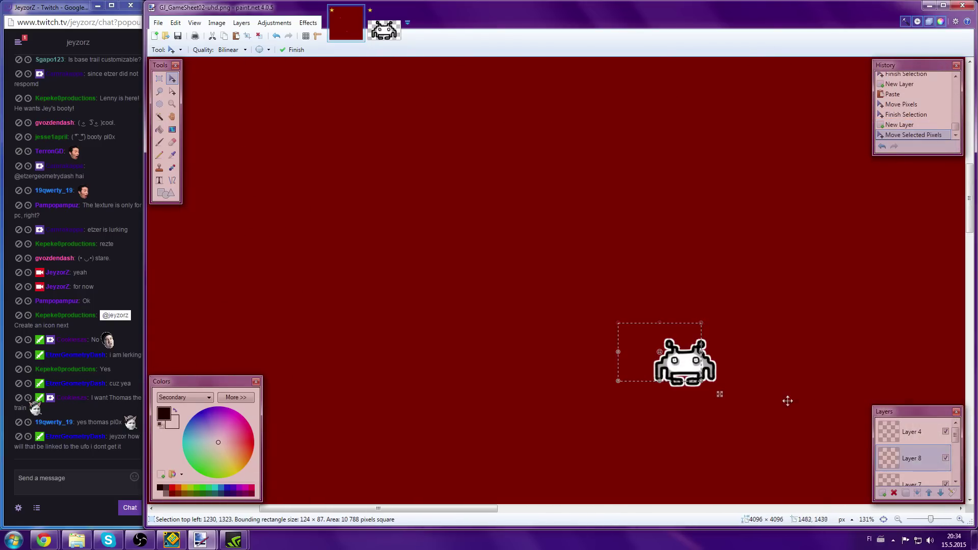
pyautogui.press('s')
pyautogui.click(767, 428)
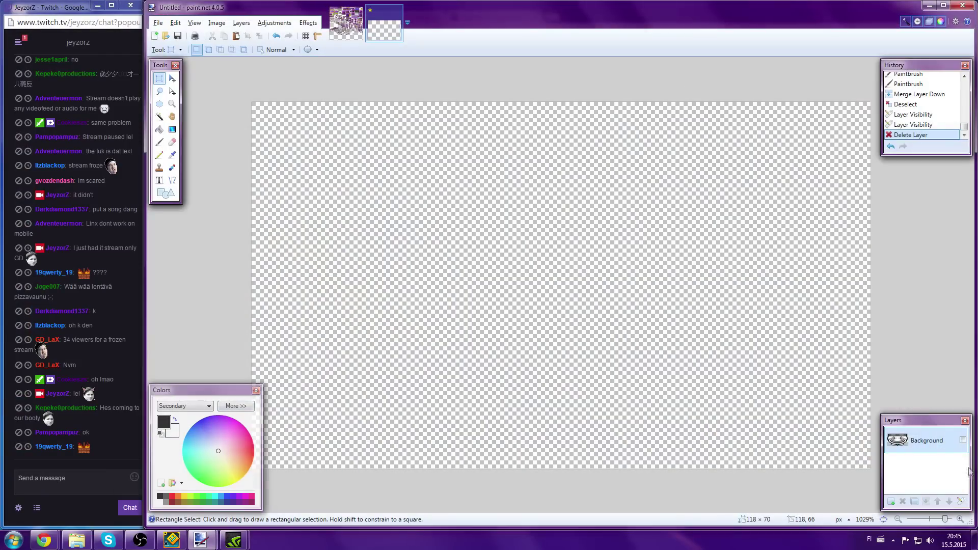
# Restore the deleted invader layer, draw a curved left wing, and erase strays.
pyautogui.hotkey('ctrl', 'z')
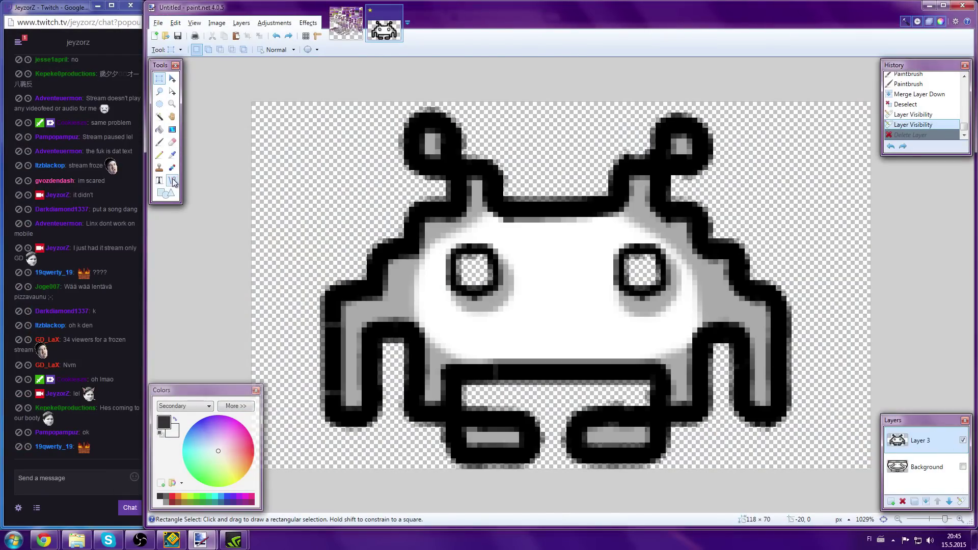
pyautogui.moveTo(419, 139); pyautogui.dragTo(273, 123)
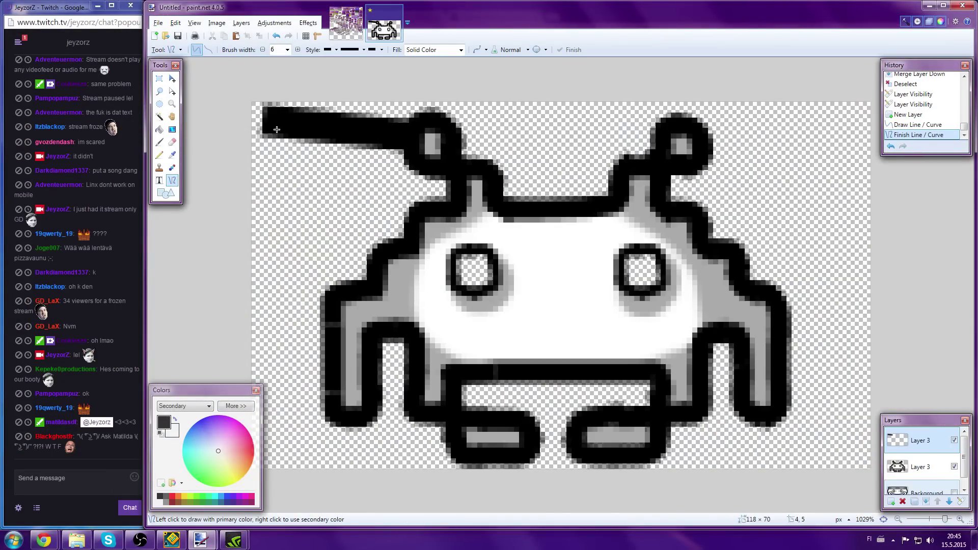
pyautogui.moveTo(371, 427)
pyautogui.mouseDown()
pyautogui.moveTo(329, 384)
pyautogui.moveTo(334, 373)
pyautogui.mouseUp()
pyautogui.press('s')
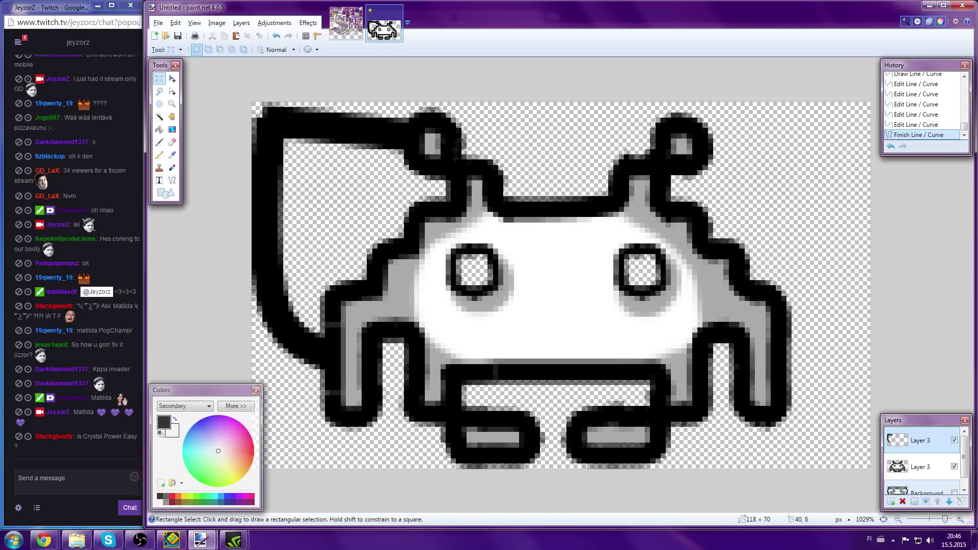
pyautogui.press('e')
pyautogui.click(242, 111)
# Paste a mirrored copy of the wing onto the invader's right side.
pyautogui.hotkey('ctrl', 'a')
pyautogui.scroll(-5, 714, 443)
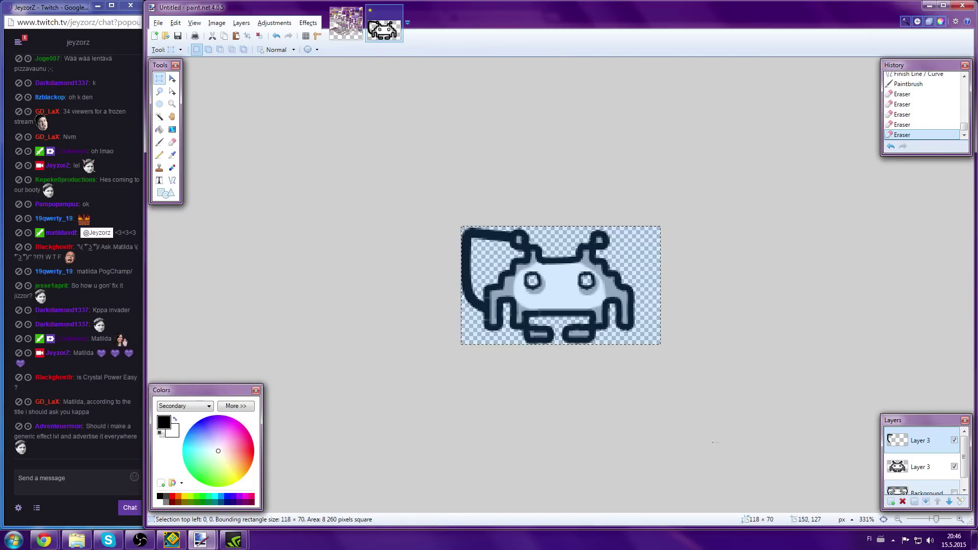
pyautogui.hotkey('ctrl', 'v')
pyautogui.hotkey('ctrl', 'z')
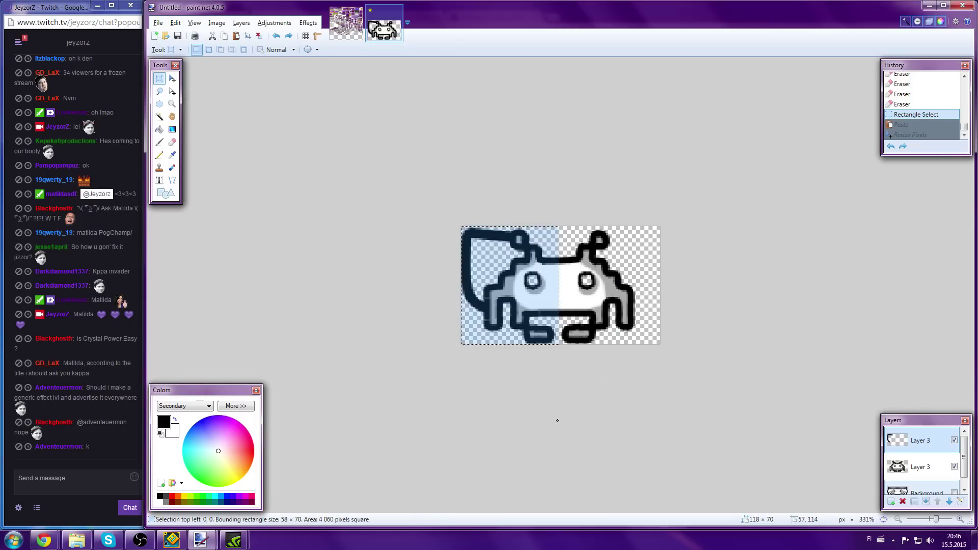
pyautogui.moveTo(666, 299); pyautogui.dragTo(667, 285)
pyautogui.hotkey('ctrl', 'd')
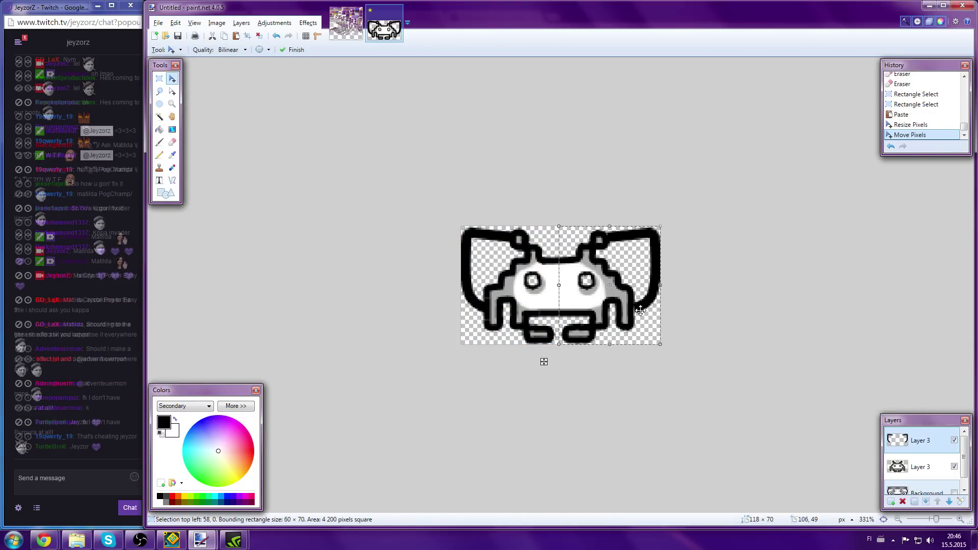
# Undo a stray brush stroke and open the game's Lightshot screenshot in the browser.
pyautogui.scroll(5, 560, 285)
pyautogui.press('b')
pyautogui.moveTo(662, 168); pyautogui.dragTo(681, 167)
pyautogui.hotkey('ctrl', 'z')
pyautogui.hotkey('alt', 'Tab')
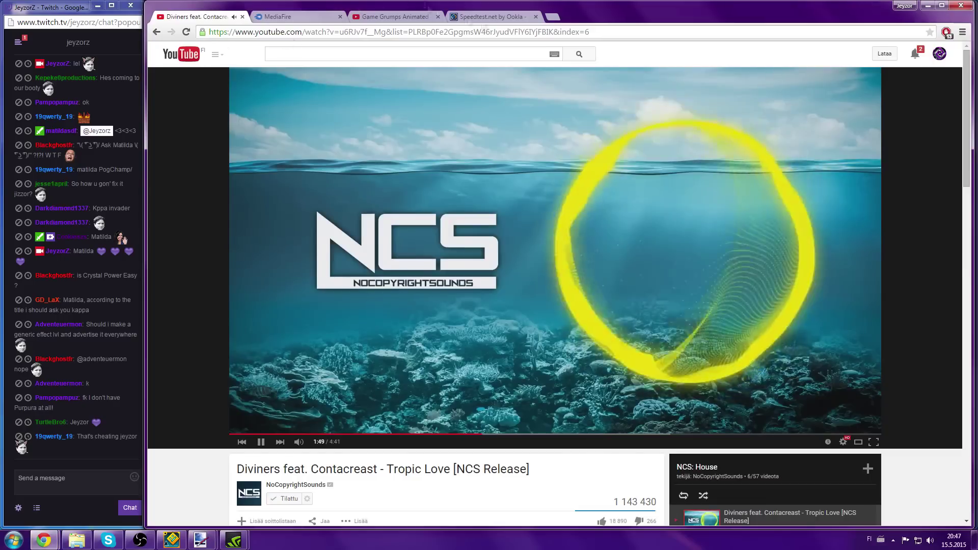
pyautogui.rightClick(402, 16)
pyautogui.click(433, 83)
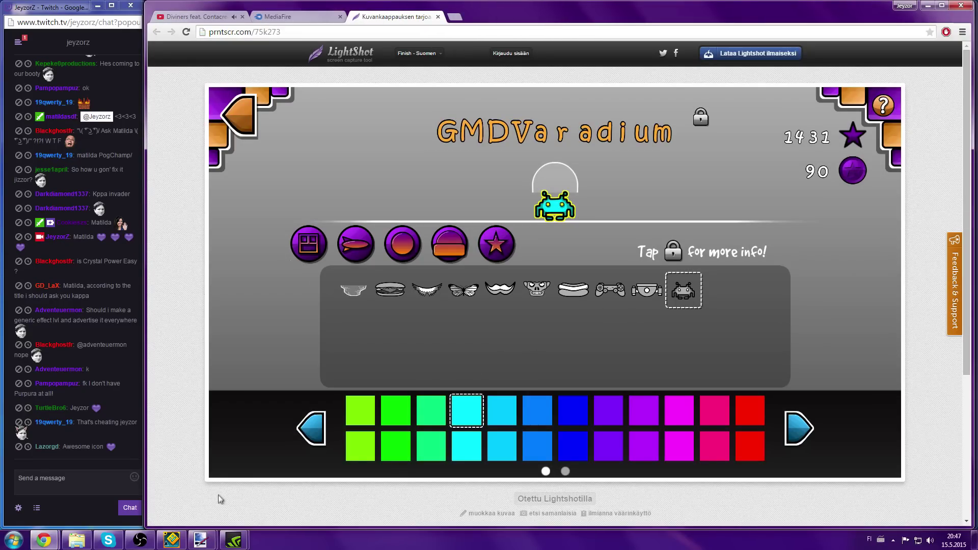
# Switch back to paint.net and add a new layer filled with dark red.
pyautogui.hotkey('alt', 'Tab')
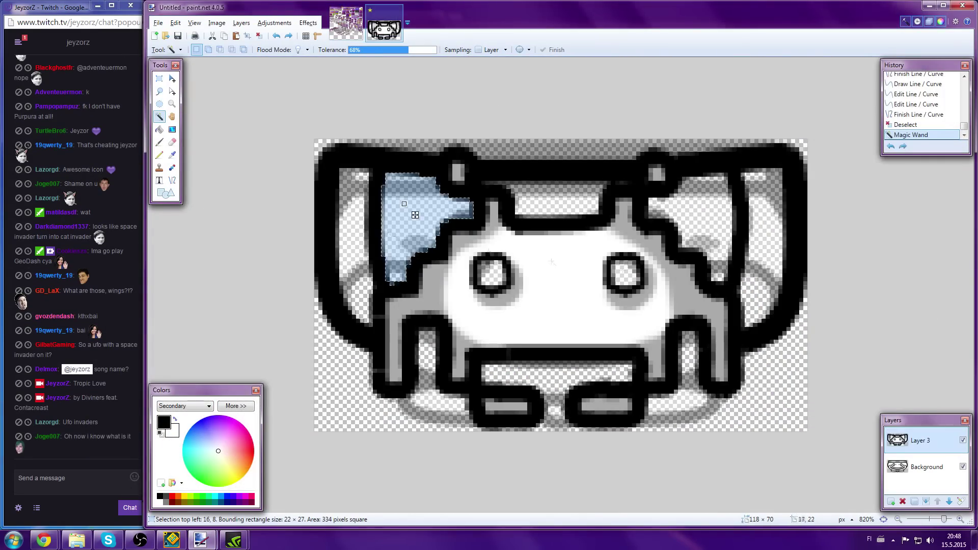
pyautogui.hotkey('ctrl', 'shift', 'n')
pyautogui.press('b')
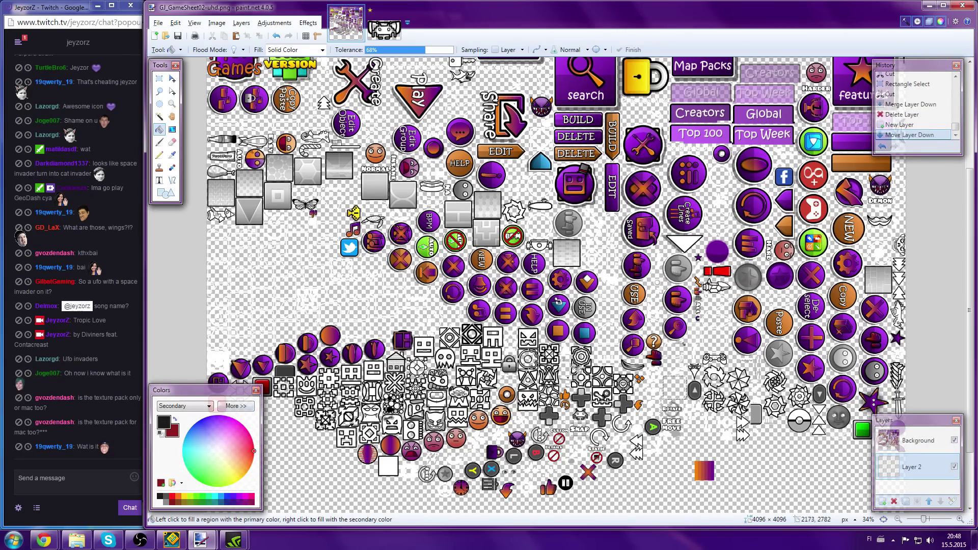
pyautogui.click(574, 368)
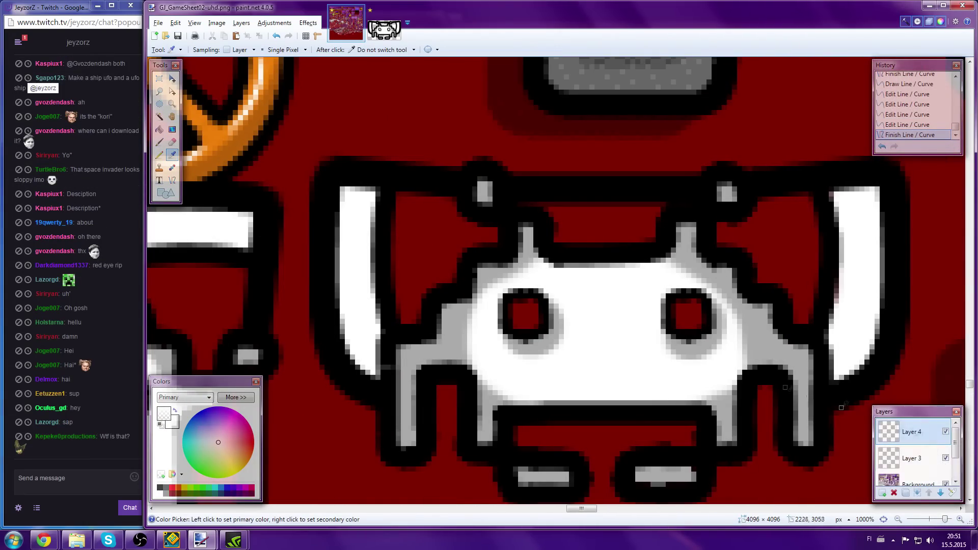
# Toggle the wing highlight layer to compare, then delete the extra layer.
pyautogui.click(945, 446)
pyautogui.doubleClick(945, 447)
pyautogui.doubleClick(945, 446)
pyautogui.click(946, 446)
pyautogui.scroll(-5, 560, 280)
pyautogui.scroll(4, 611, 265)
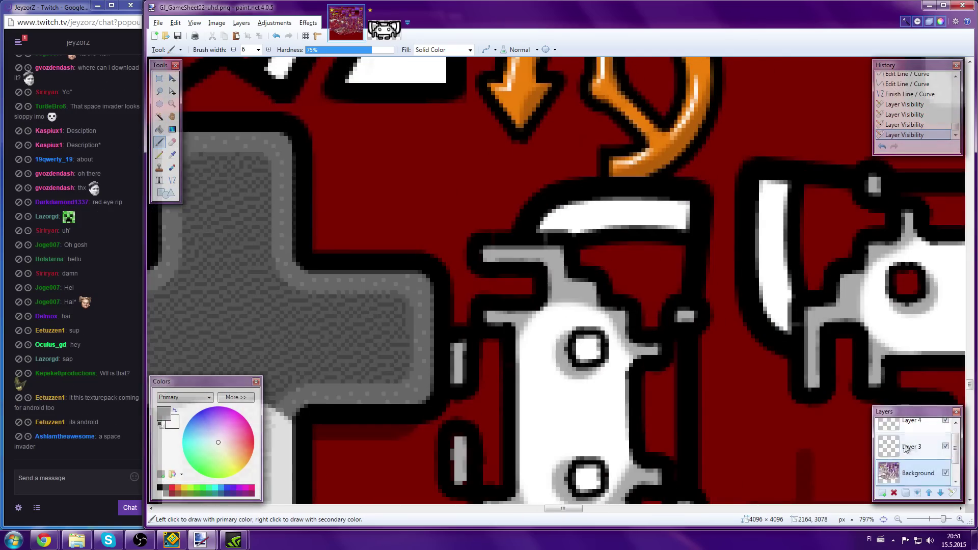
pyautogui.scroll(-2, 630, 266)
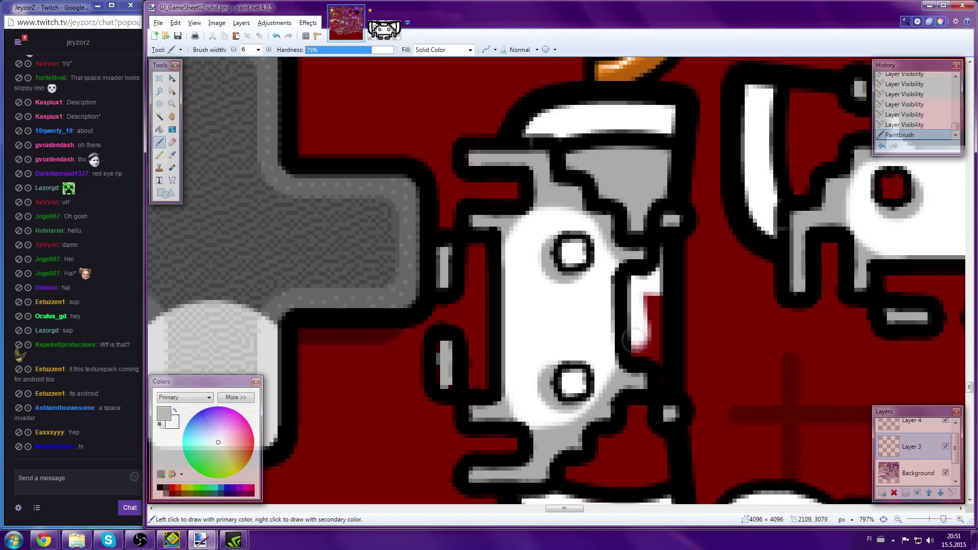
pyautogui.scroll(-3, 611, 296)
pyautogui.click(894, 494)
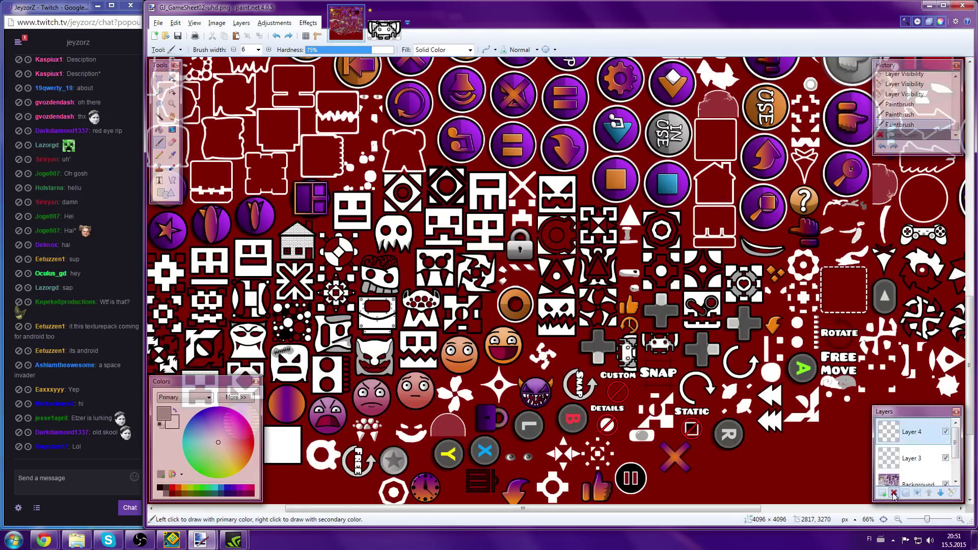